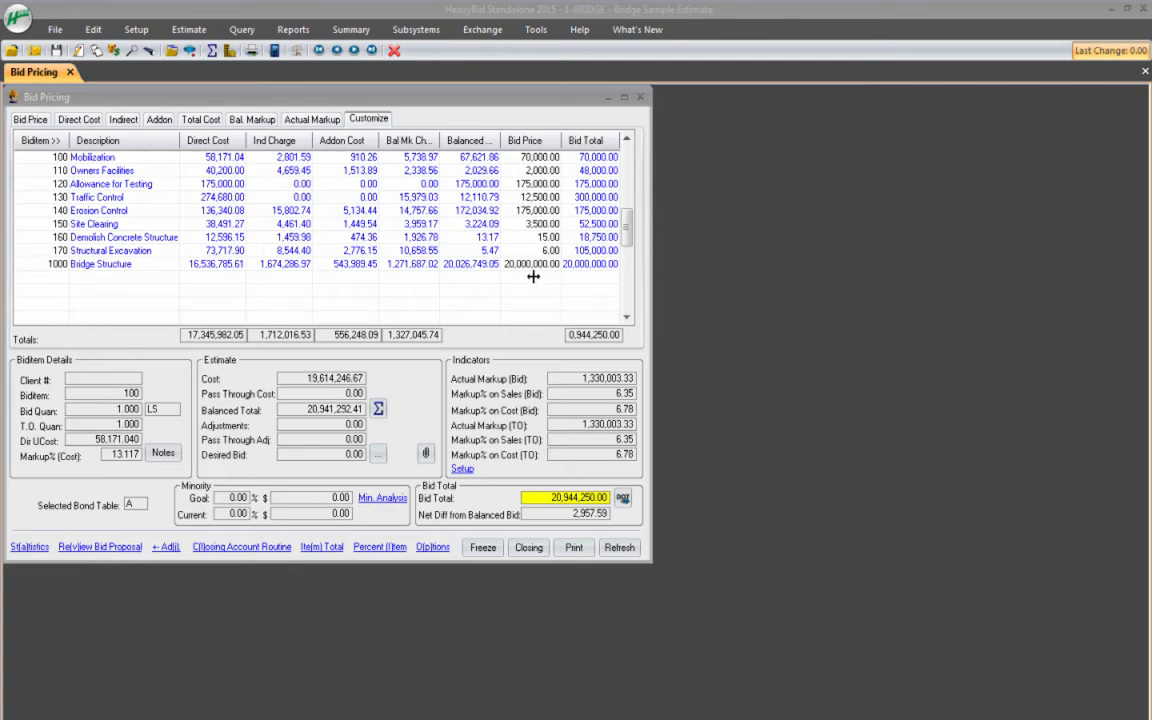
Open the Component Pricing settings in the estimate preferences.
{"action": "left_click", "coordinate": [536, 29]}
{"action": "left_click", "coordinate": [48, 84]}
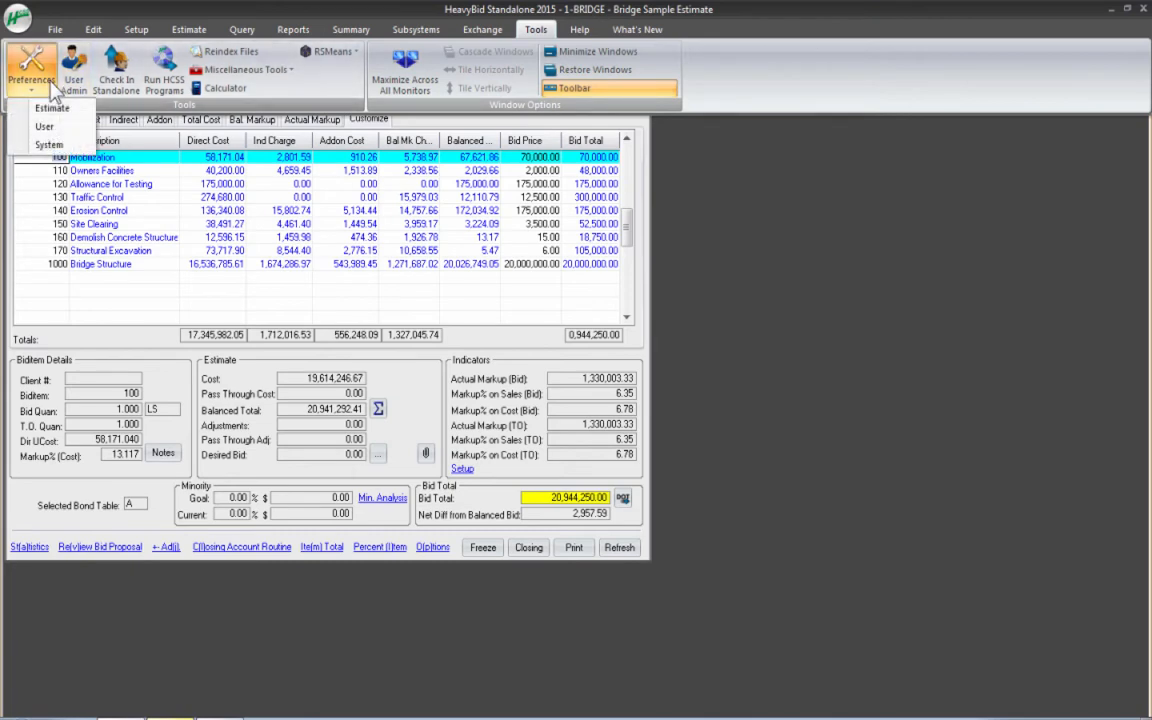
{"action": "left_click", "coordinate": [54, 107]}
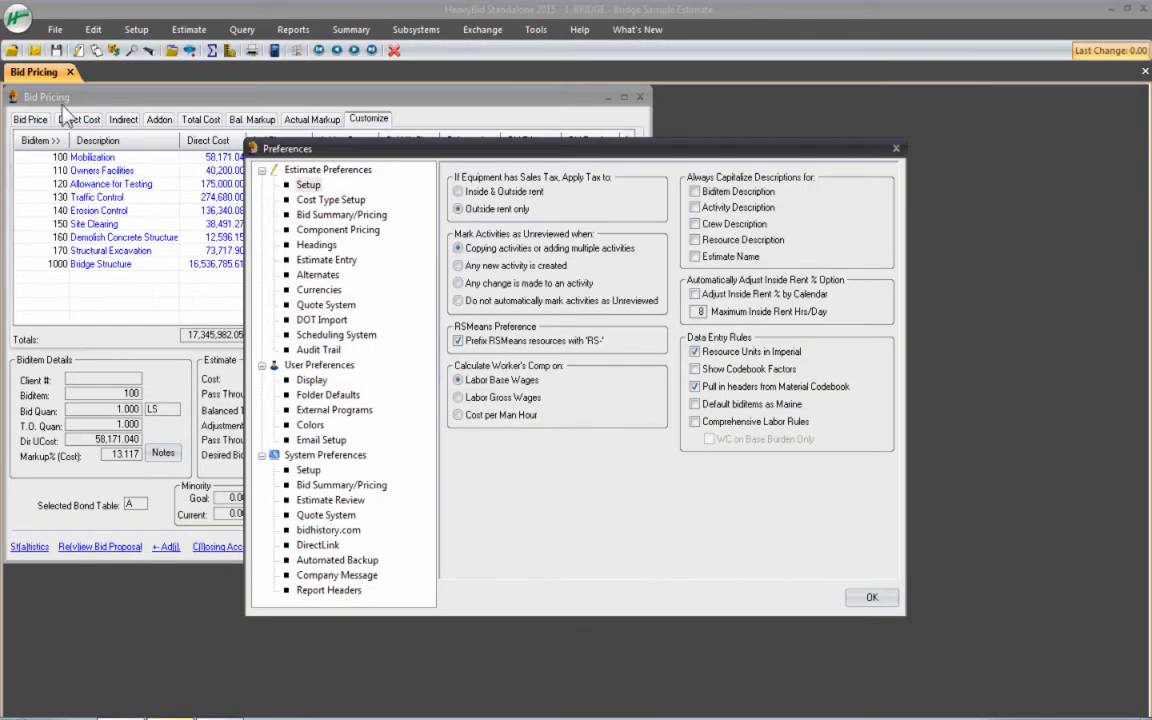
{"action": "left_click", "coordinate": [366, 232]}
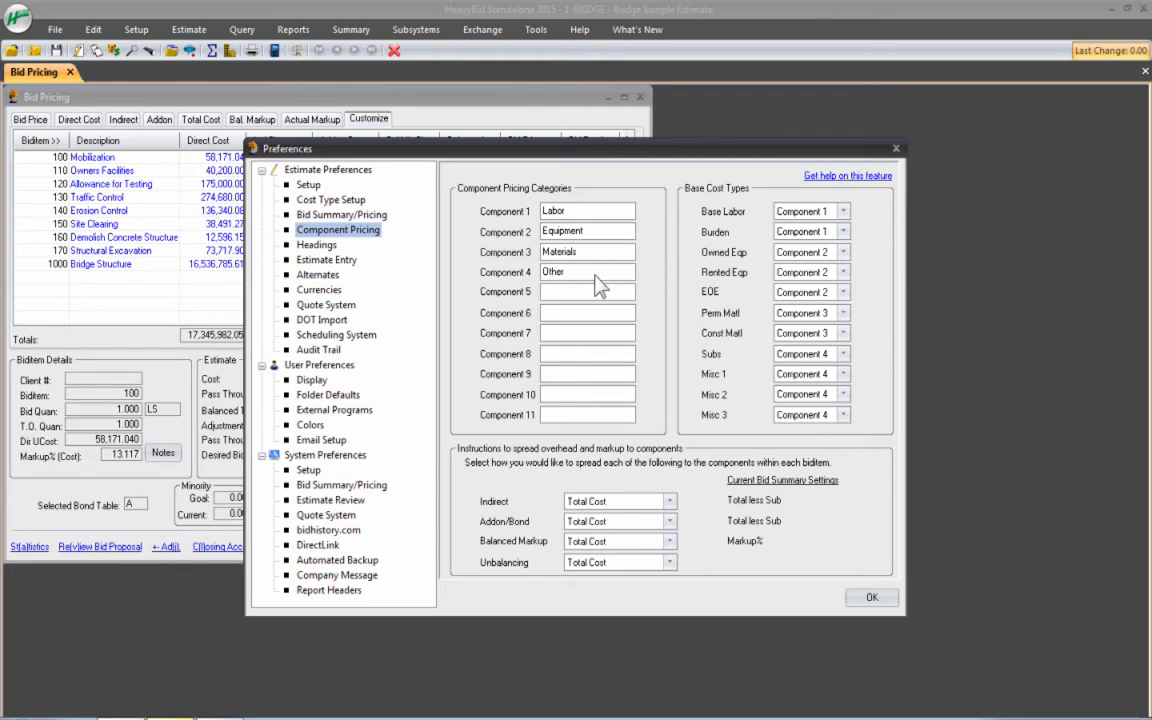
Rename component pricing category 4 to Subs and name category 5 Other.
{"action": "double_click", "coordinate": [595, 276]}
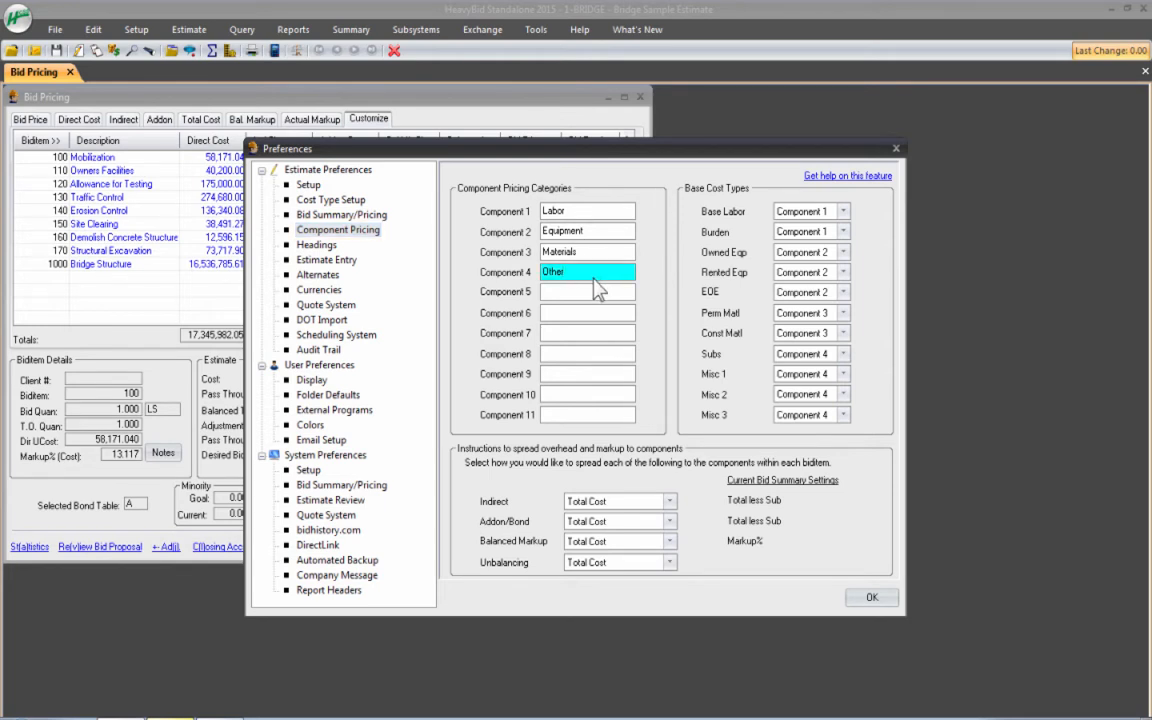
{"action": "key", "text": "BackSpace"}
{"action": "key", "text": "BackSpace"}
{"action": "key", "text": "BackSpace"}
{"action": "key", "text": "BackSpace"}
{"action": "key", "text": "BackSpace"}
{"action": "type", "text": "Subs"}
{"action": "left_click", "coordinate": [595, 291]}
{"action": "type", "text": "Other"}
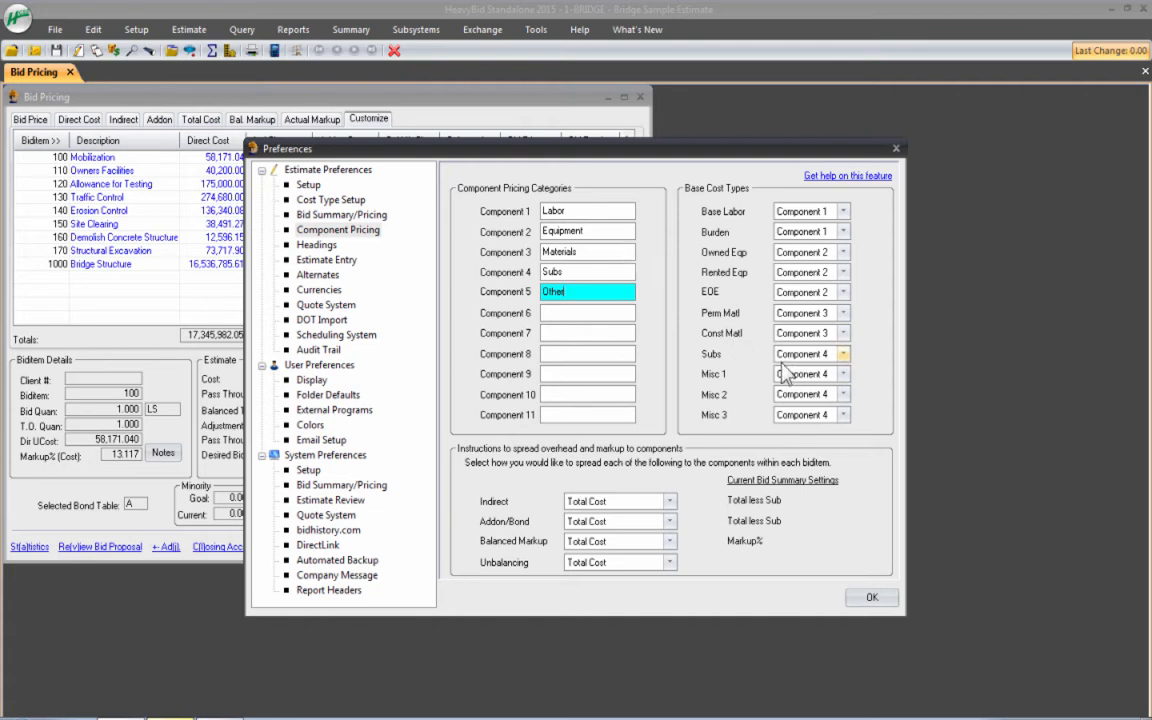
Assign the base cost types Misc 1, Misc 2 and Misc 3 to Component 5.
{"action": "left_click", "coordinate": [818, 383]}
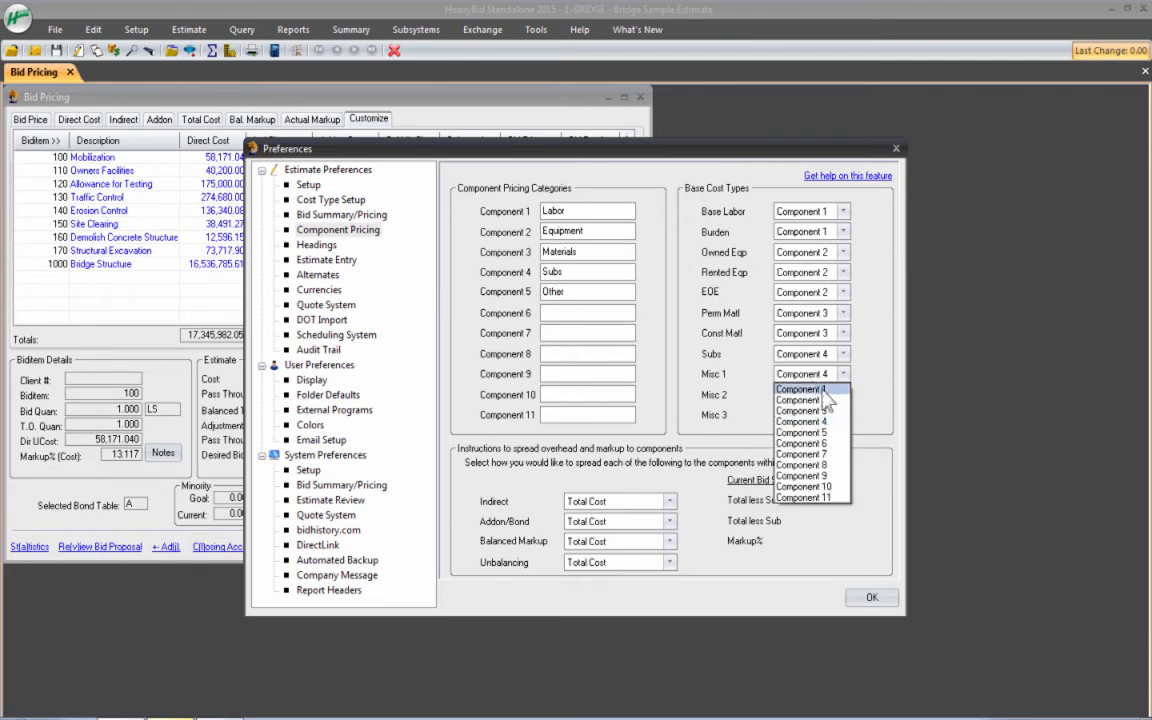
{"action": "left_click", "coordinate": [810, 432]}
{"action": "left_click", "coordinate": [820, 396]}
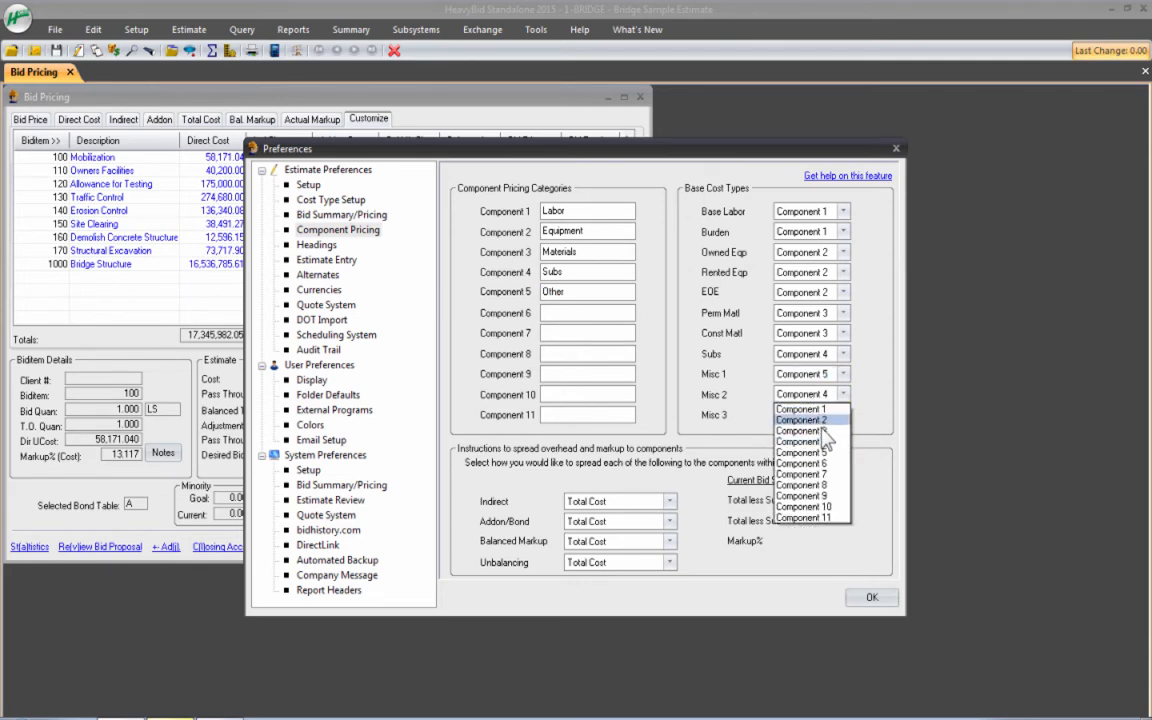
{"action": "left_click", "coordinate": [810, 453]}
{"action": "left_click", "coordinate": [820, 418]}
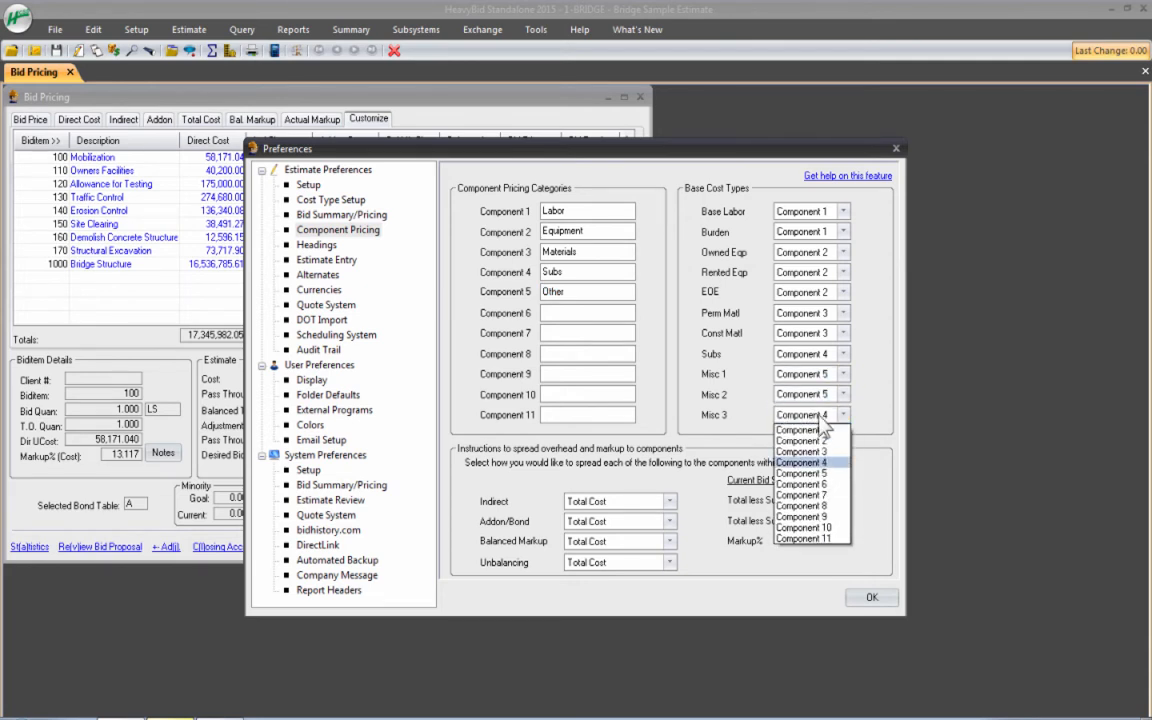
{"action": "left_click", "coordinate": [812, 473]}
{"action": "key", "text": "Tab"}
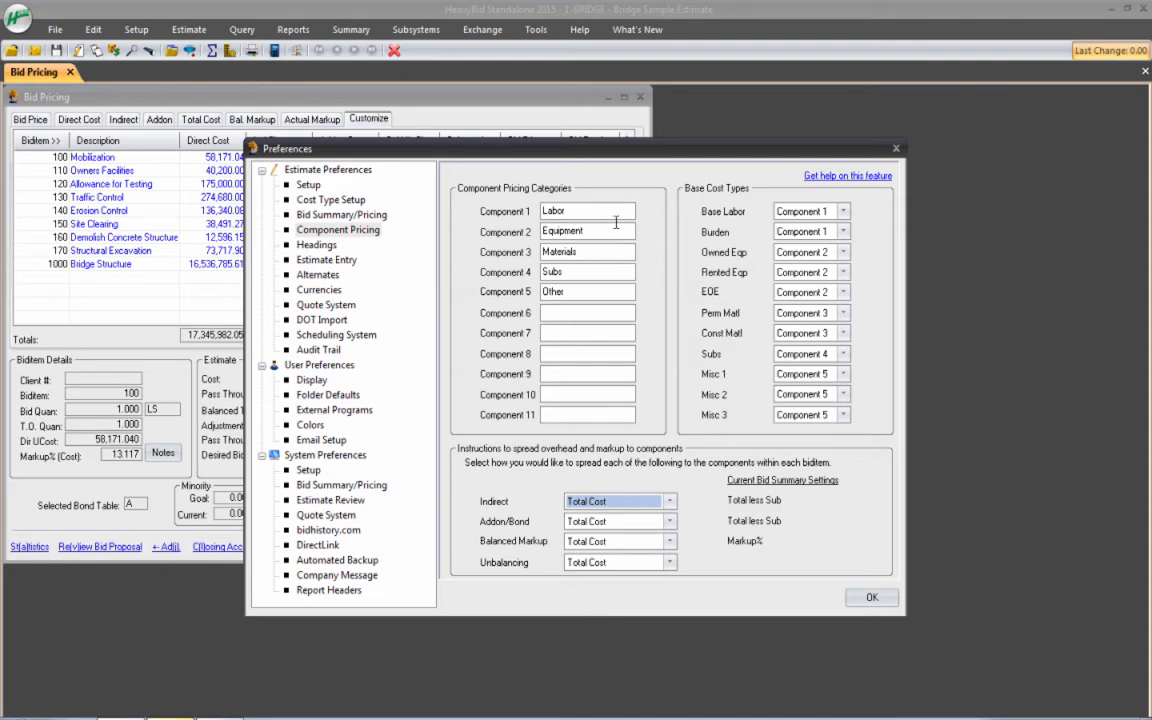
Examine the available spread methods for Indirect, Addon/Bond, Balanced Markup and Unbalancing.
{"action": "left_click", "coordinate": [671, 502]}
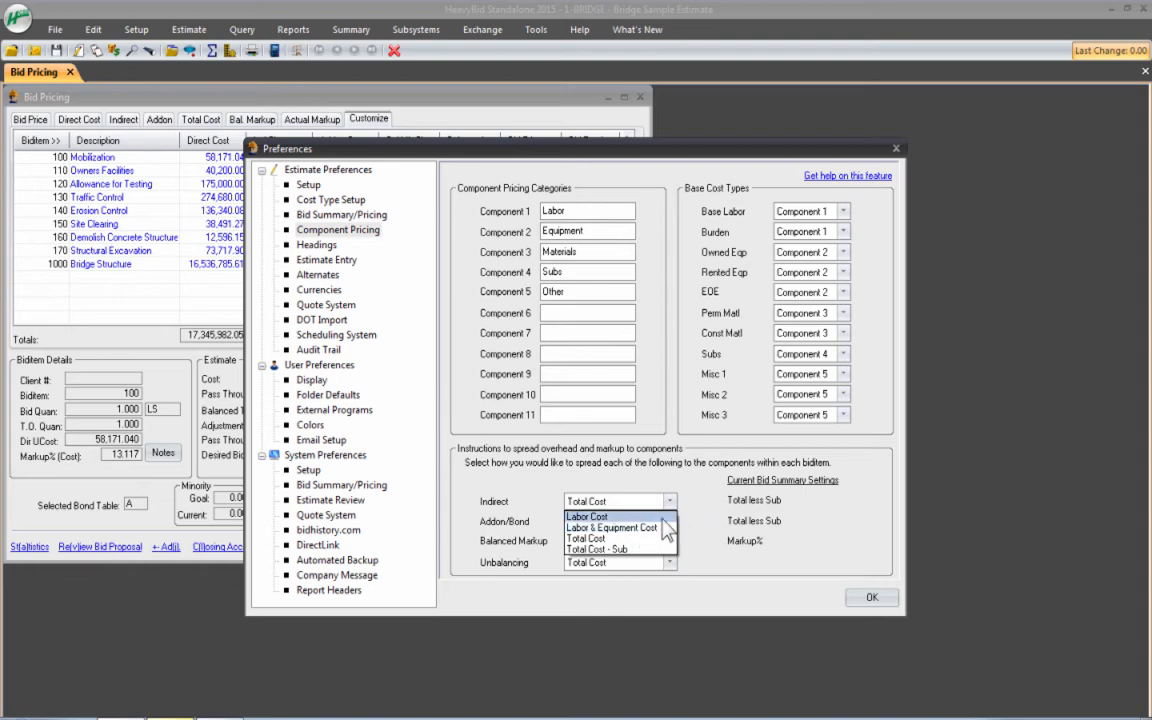
{"action": "left_click", "coordinate": [710, 533]}
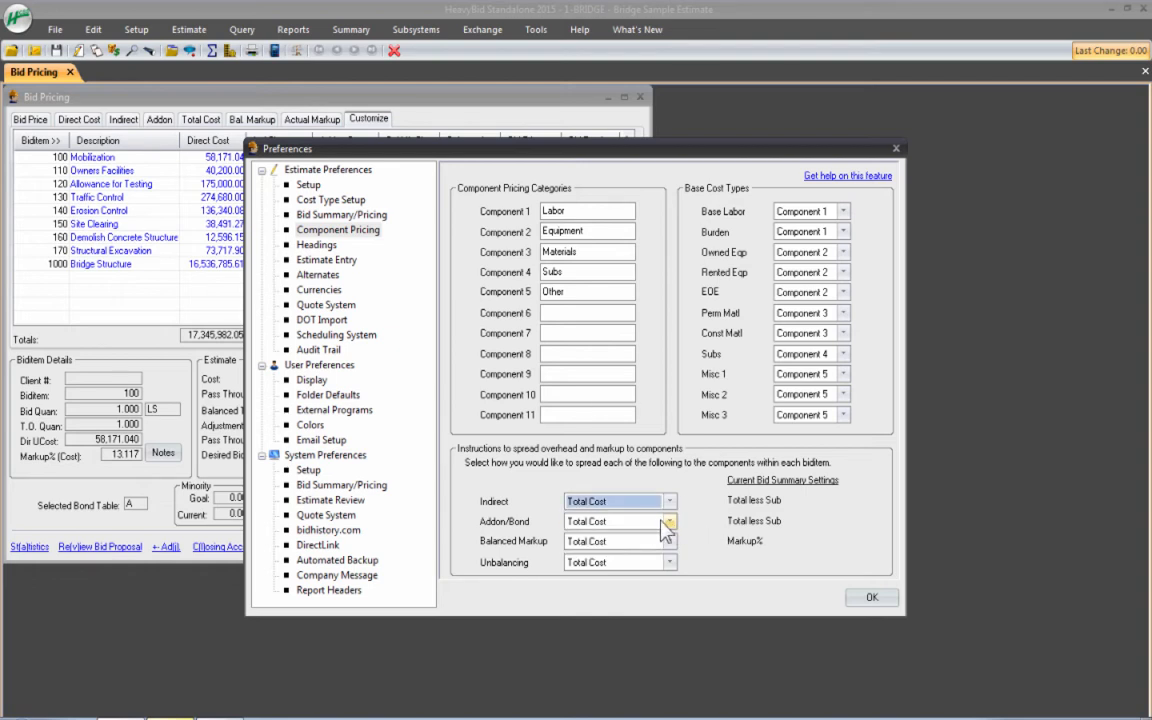
{"action": "left_click", "coordinate": [669, 521]}
{"action": "left_click", "coordinate": [668, 524]}
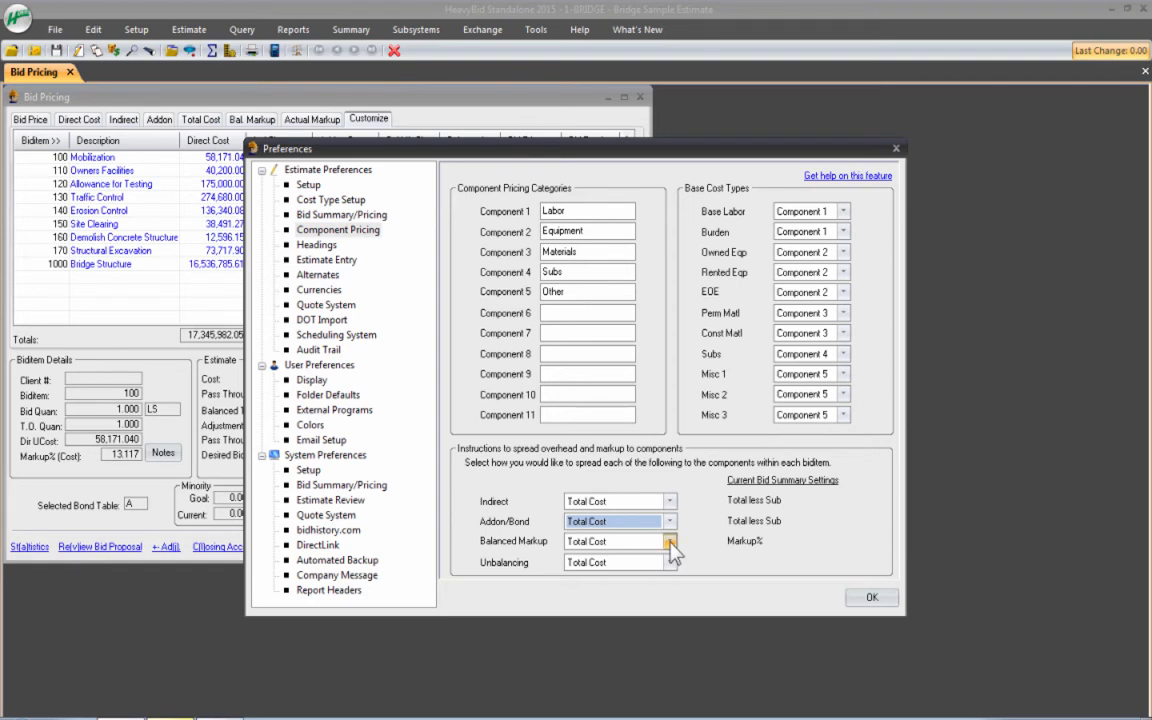
{"action": "left_click", "coordinate": [670, 542]}
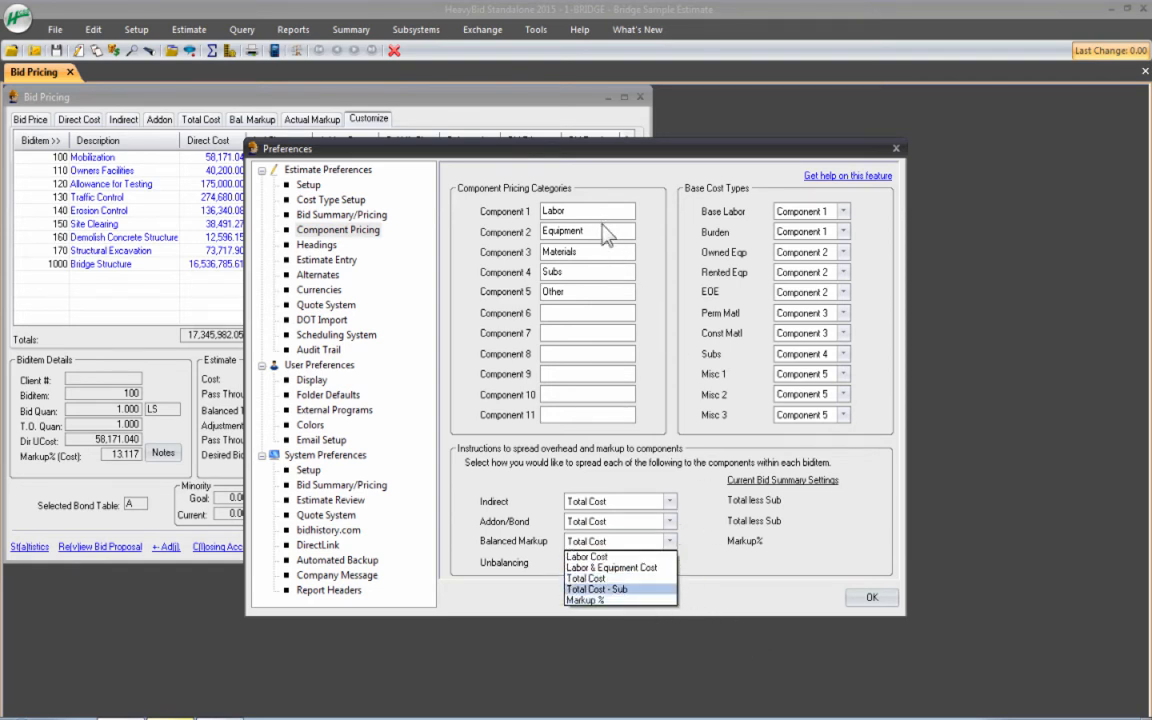
{"action": "left_click", "coordinate": [700, 466]}
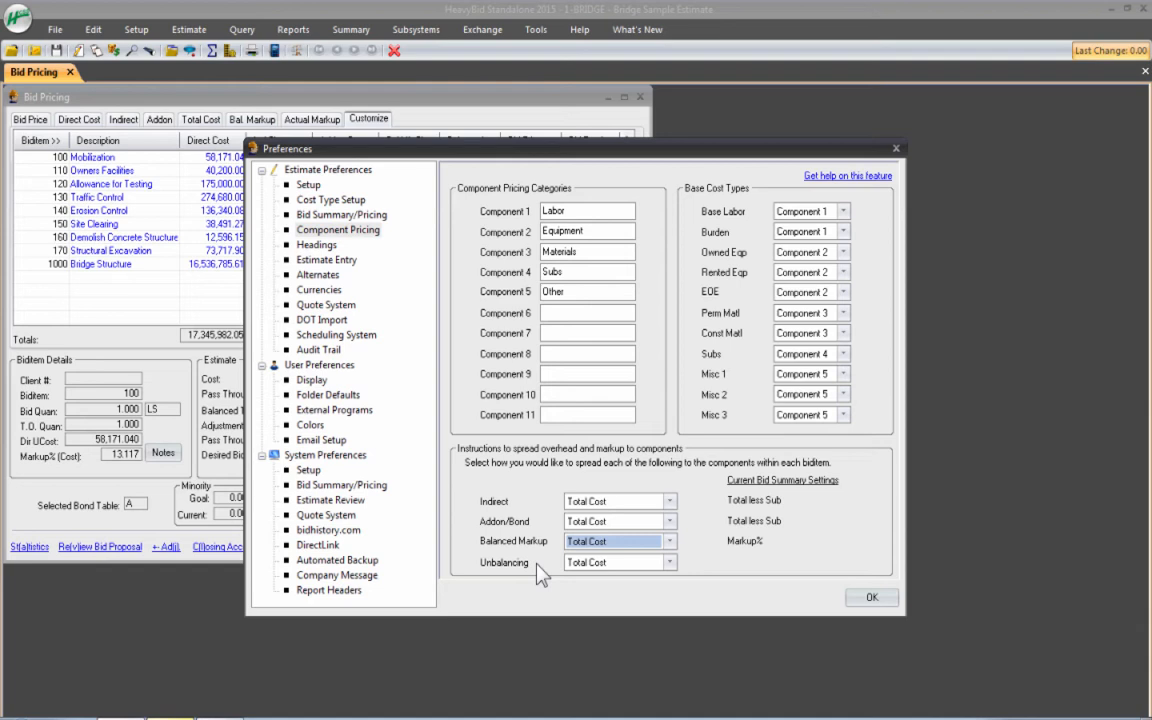
{"action": "left_click", "coordinate": [676, 563]}
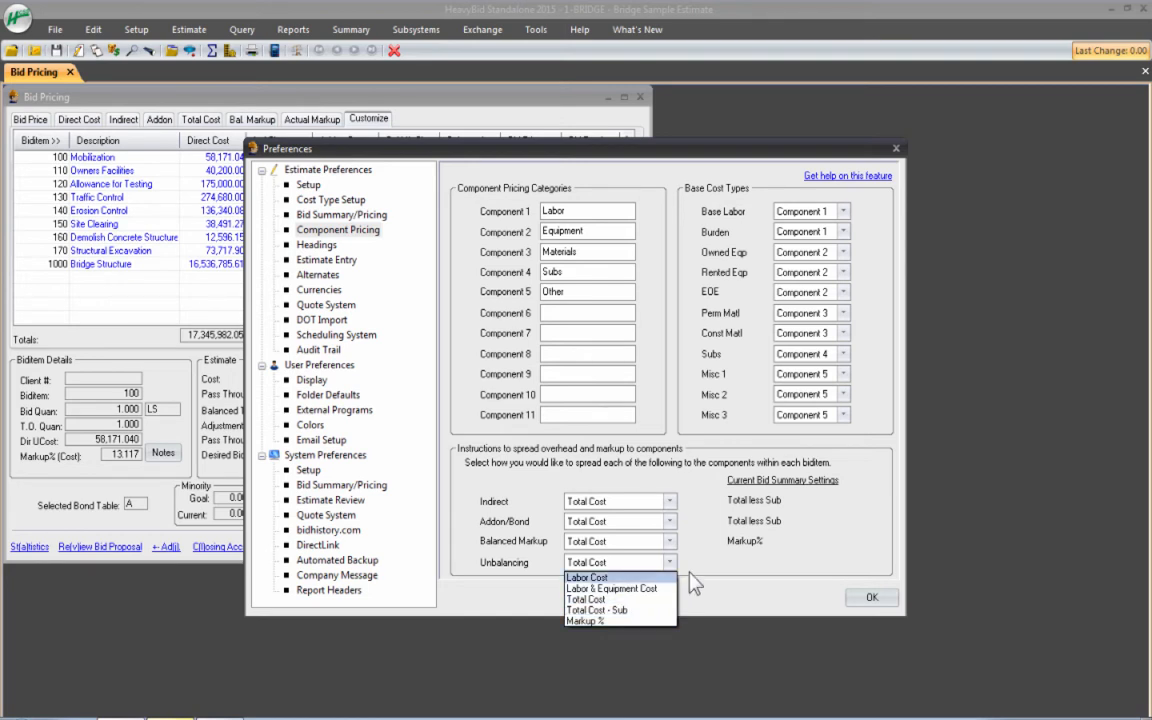
{"action": "left_click", "coordinate": [717, 574]}
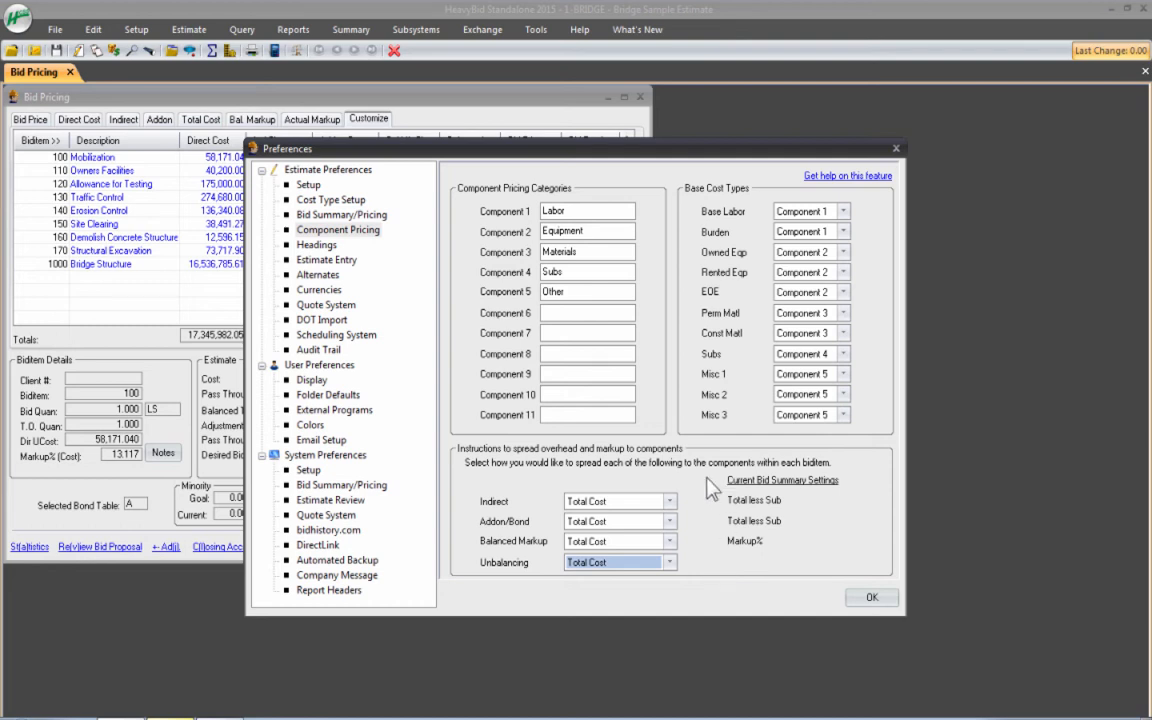
Choose Total Cost as the spread method for Indirect and accept the preferences.
{"action": "left_click", "coordinate": [671, 500]}
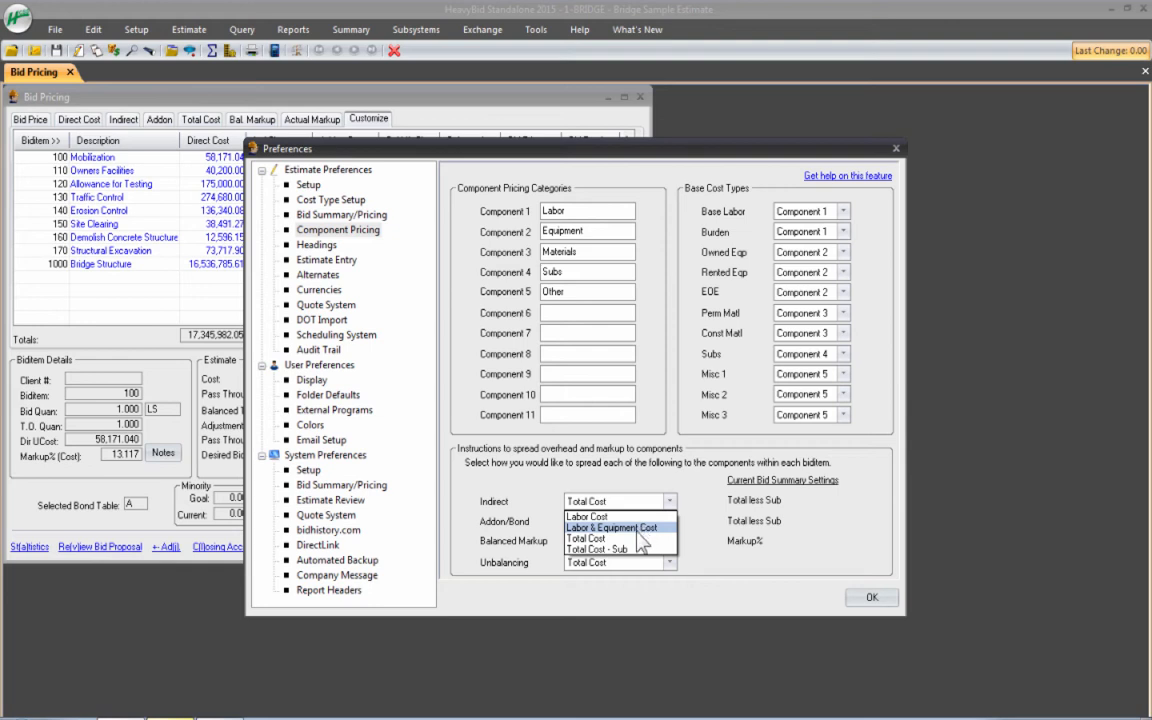
{"action": "left_click", "coordinate": [640, 538]}
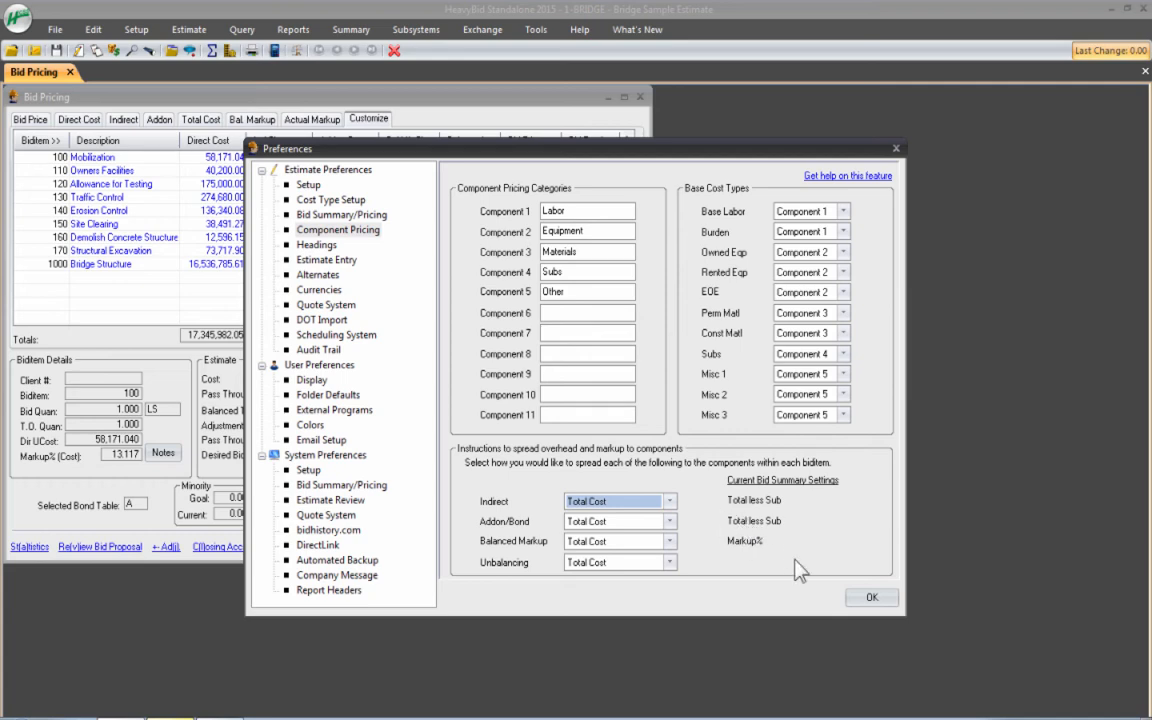
{"action": "left_click", "coordinate": [881, 598]}
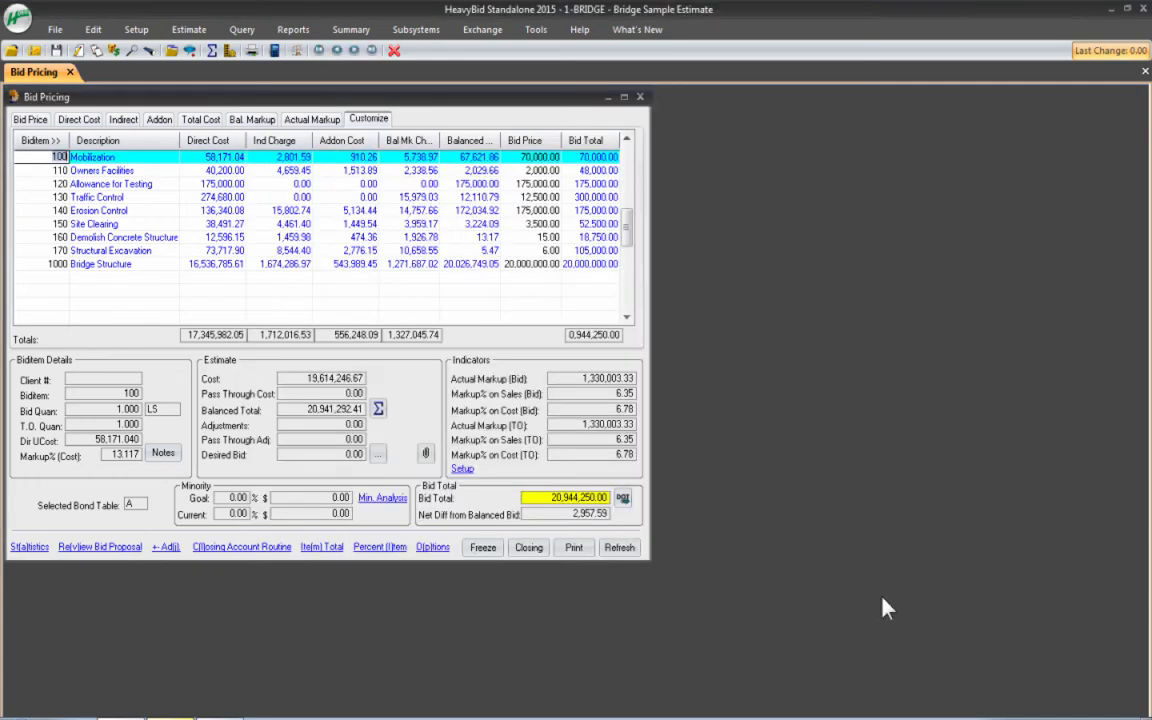
Export the estimate's component pricing to Excel.
{"action": "left_click", "coordinate": [488, 34]}
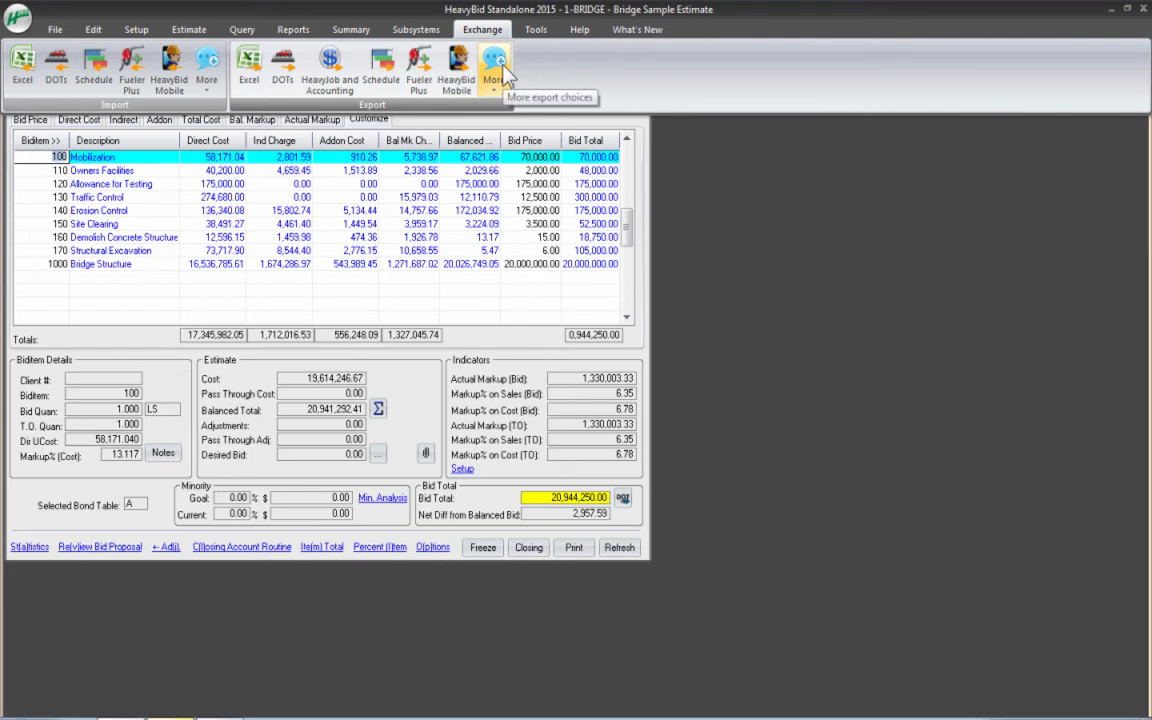
{"action": "left_click", "coordinate": [500, 74]}
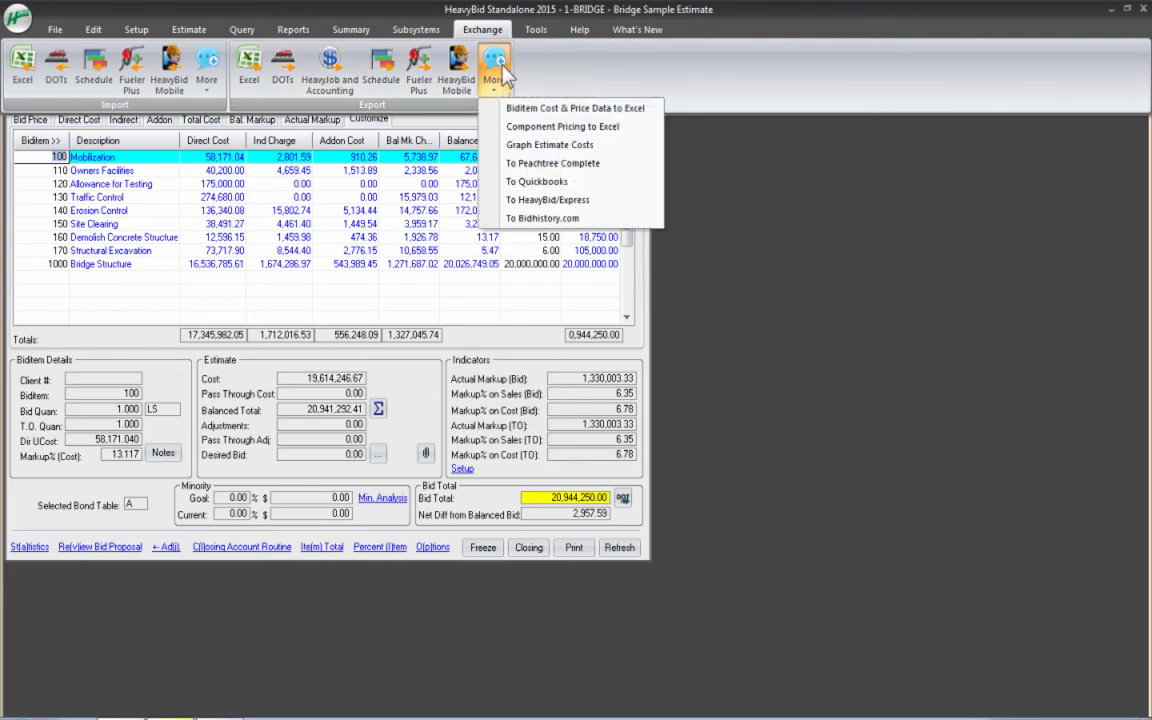
{"action": "left_click", "coordinate": [629, 128]}
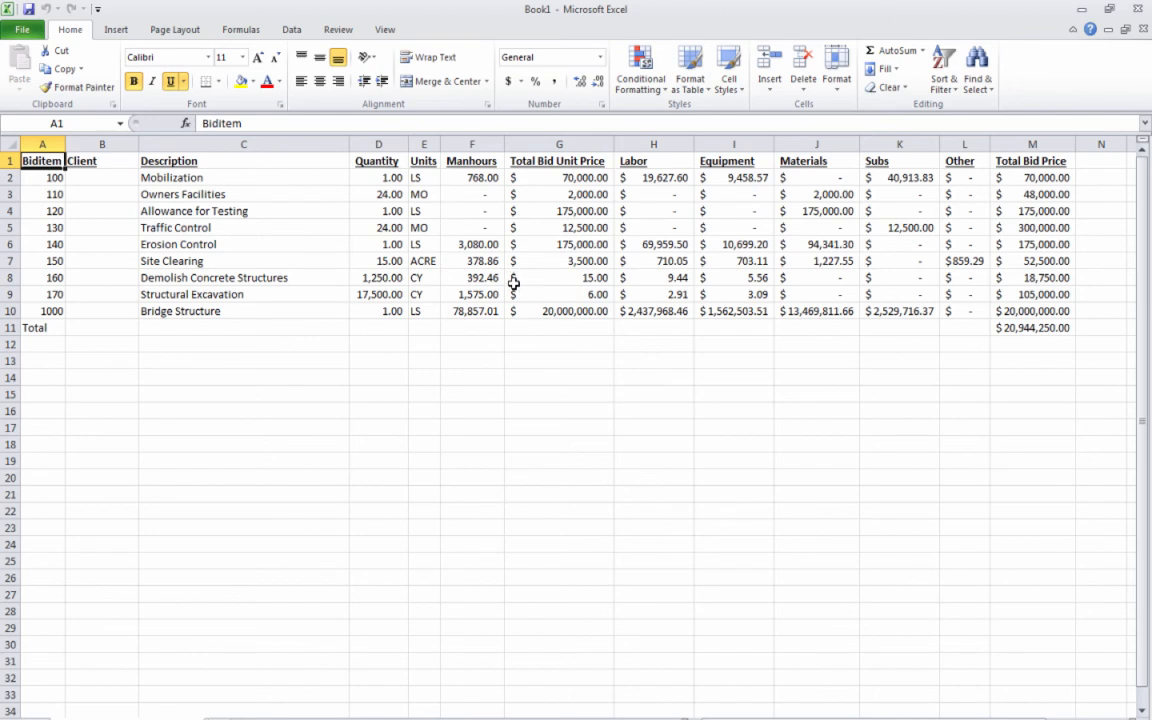
Examine the Manhours, Total Bid Unit Price and Labor columns for the biditems in the exported Excel workbook.
{"action": "left_click_drag", "start_coordinate": [480, 178], "coordinate": [490, 311]}
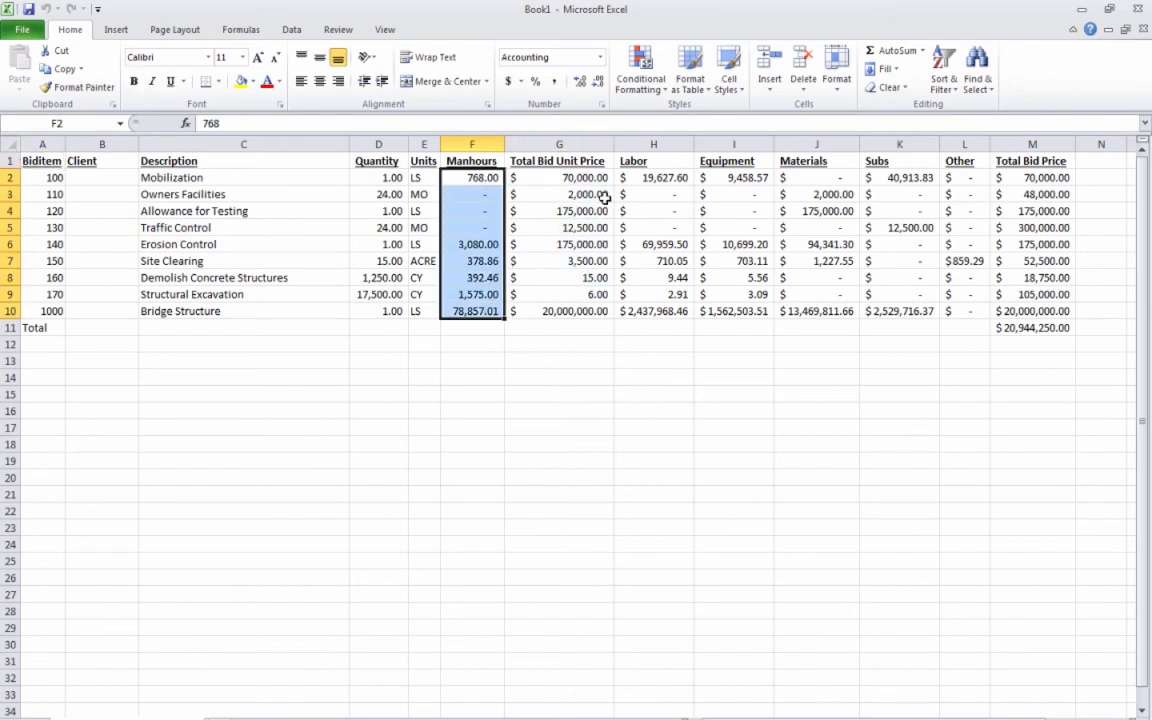
{"action": "left_click_drag", "start_coordinate": [590, 178], "coordinate": [592, 320]}
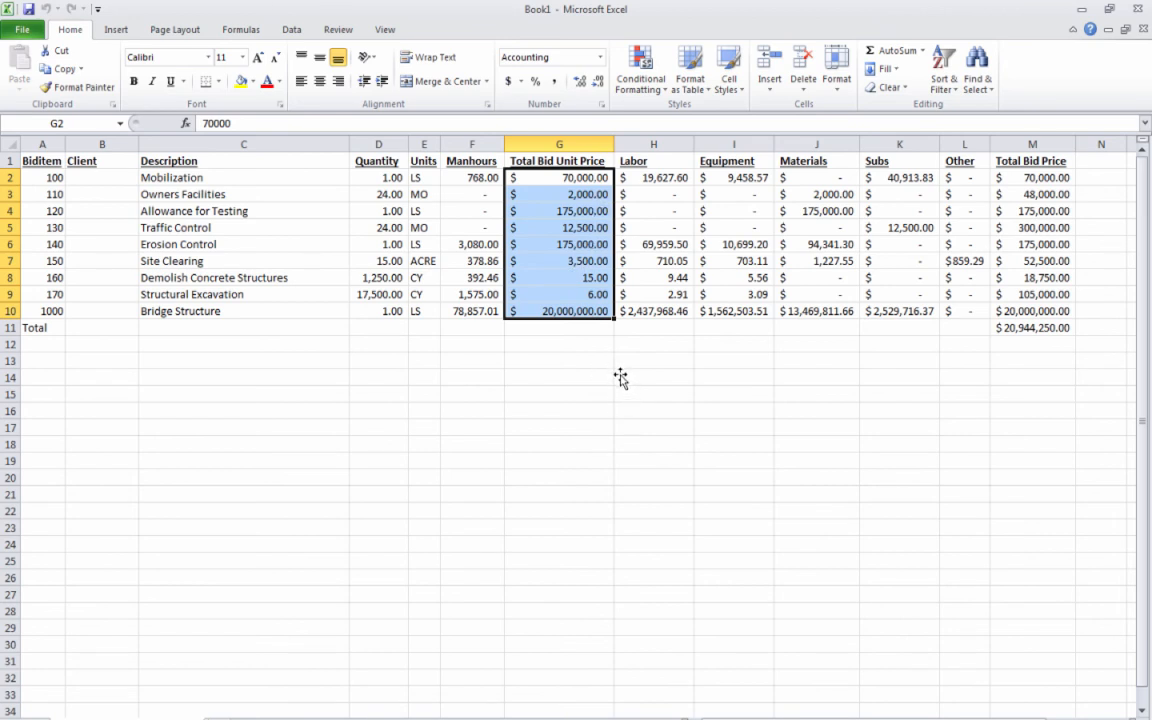
{"action": "left_click", "coordinate": [527, 212]}
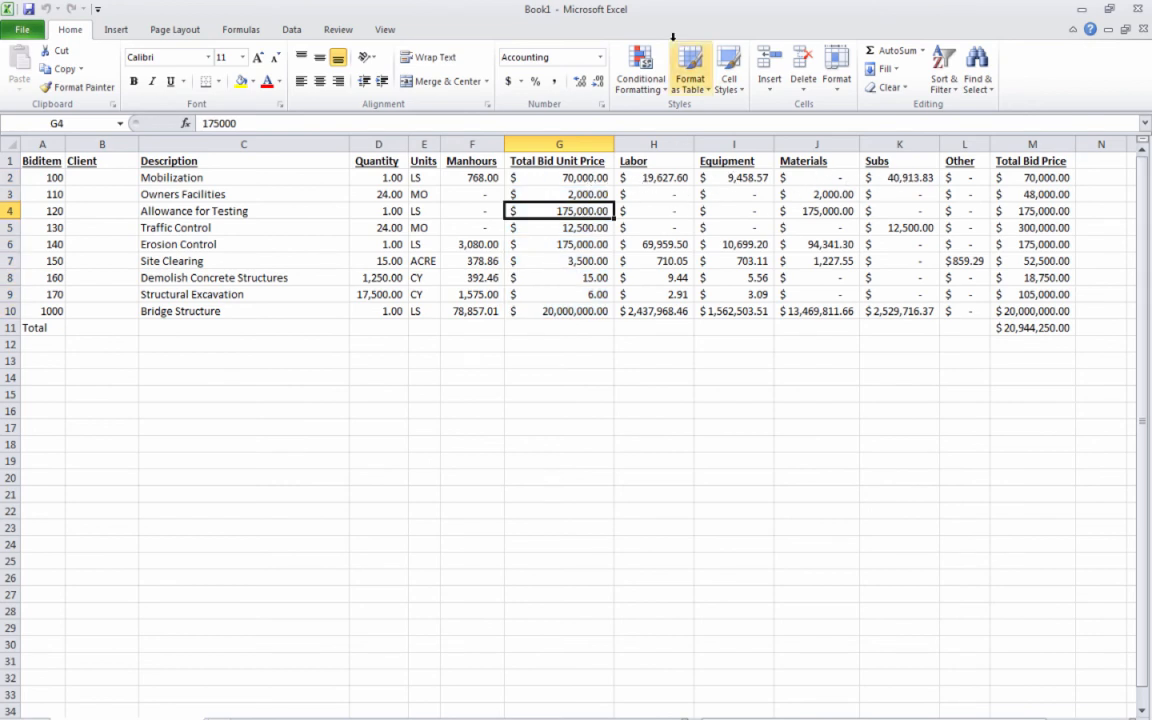
{"action": "left_click", "coordinate": [656, 179]}
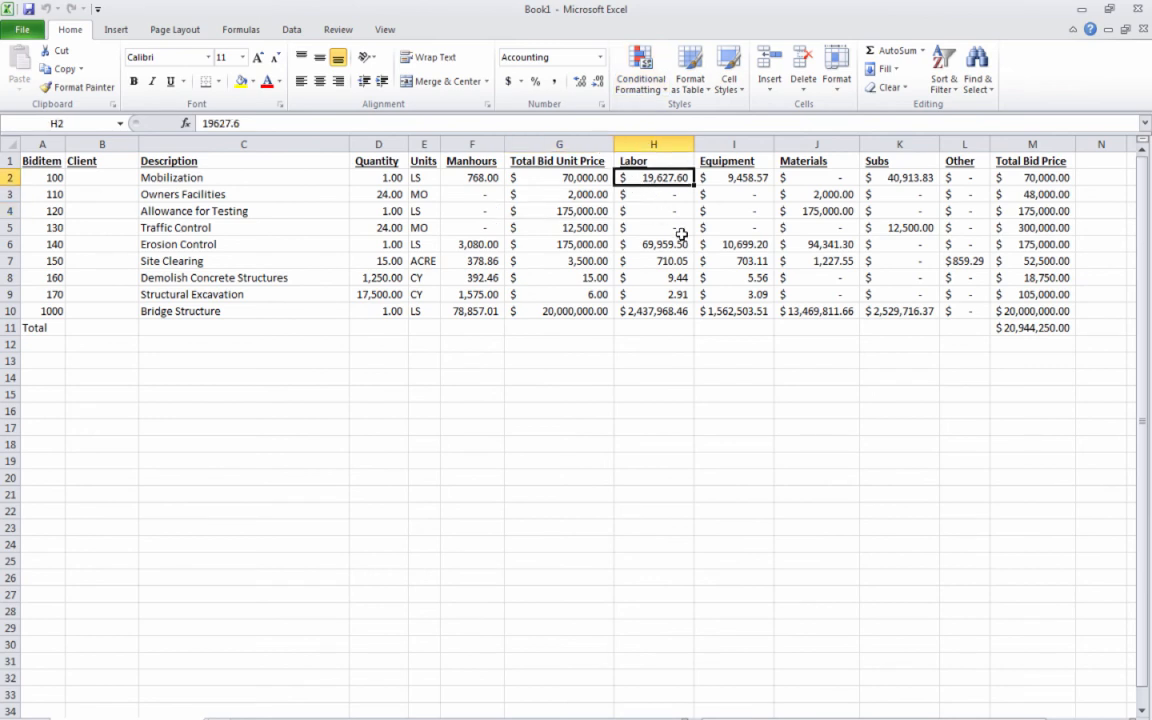